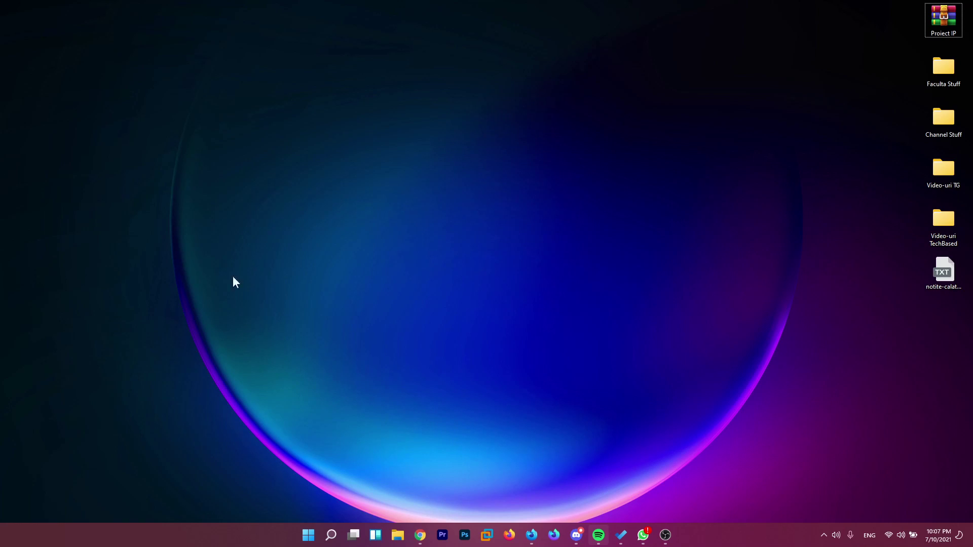
{"action": "left_click", "coordinate": [530, 537]}
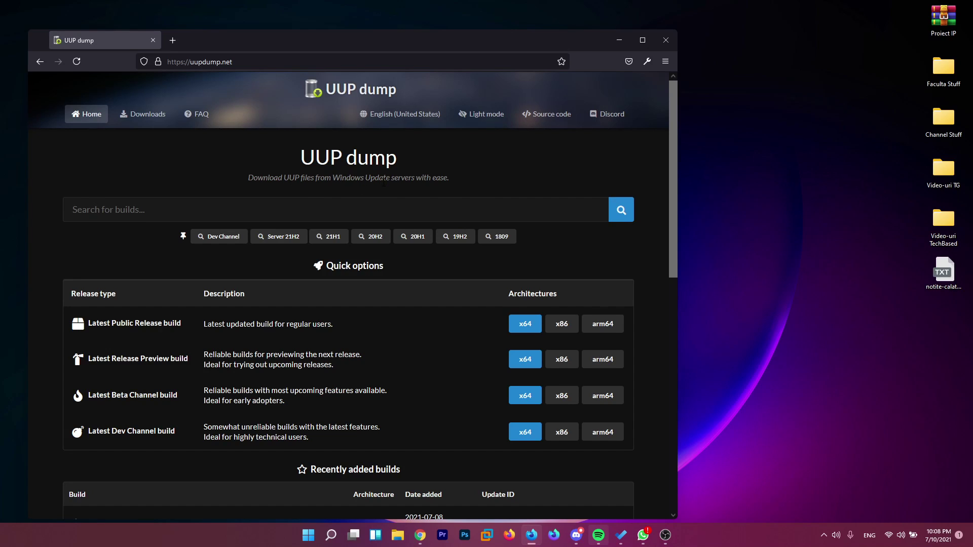
{"action": "scroll", "coordinate": [240, 147], "scroll_direction": "down", "scroll_amount": 1}
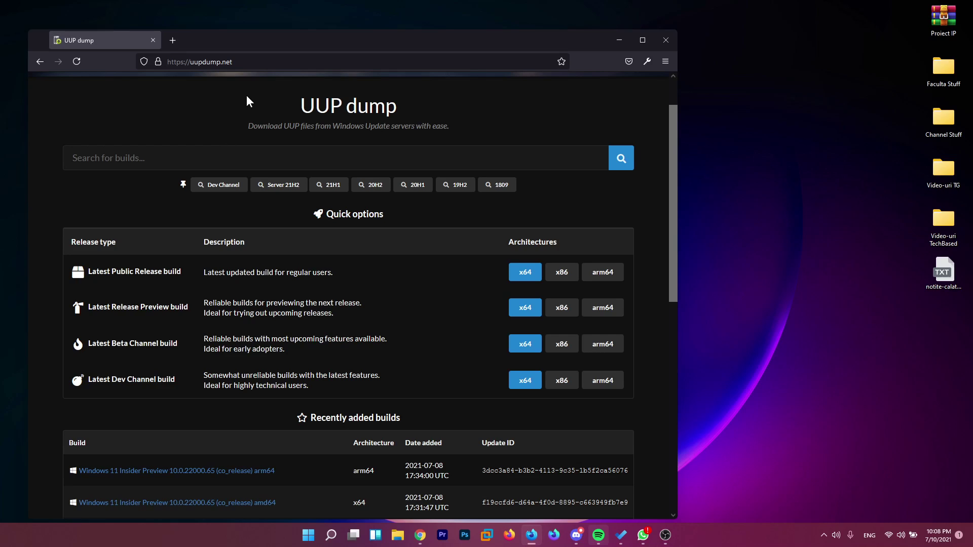
{"action": "left_click_drag", "start_coordinate": [238, 39], "coordinate": [240, 28]}
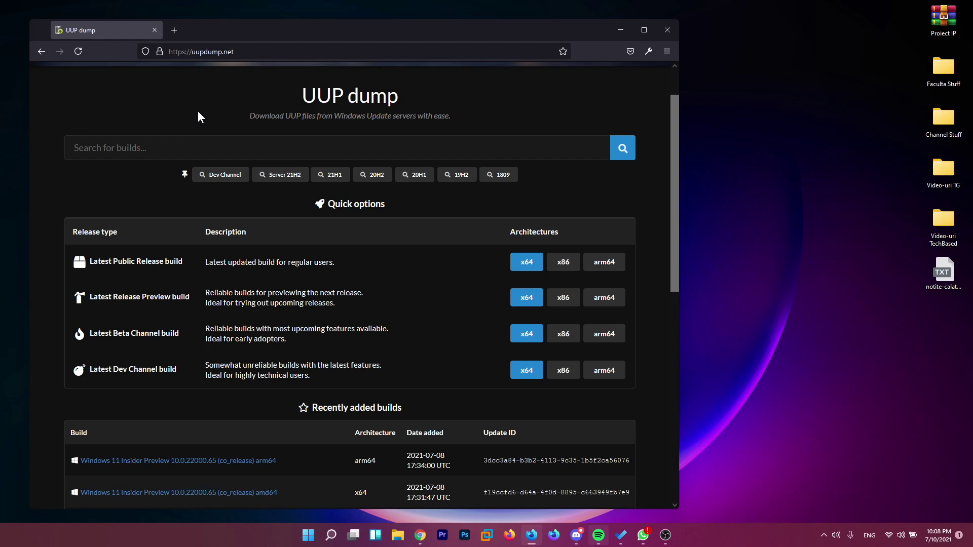
{"action": "scroll", "coordinate": [197, 111], "scroll_direction": "down", "scroll_amount": 1}
{"action": "scroll", "coordinate": [199, 86], "scroll_direction": "up", "scroll_amount": 2}
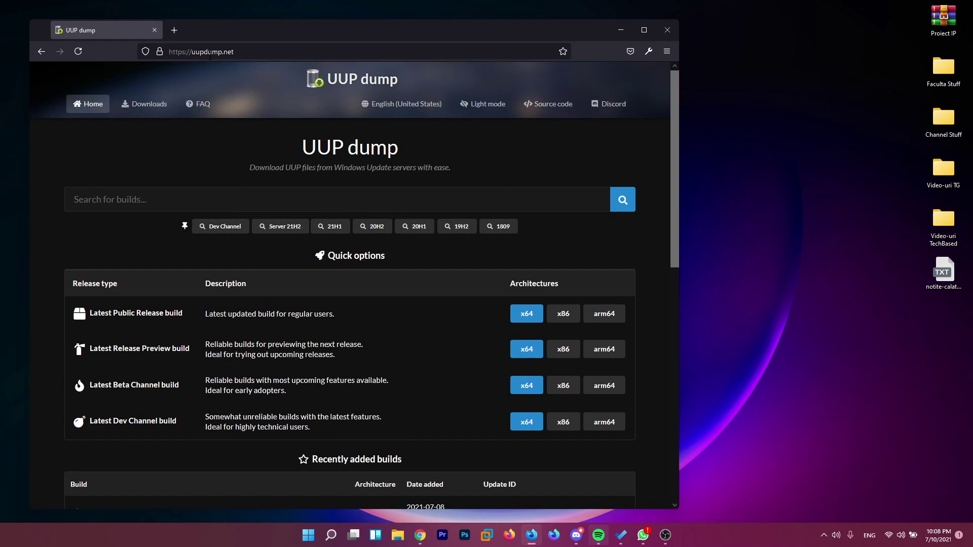
{"action": "scroll", "coordinate": [170, 154], "scroll_direction": "down", "scroll_amount": 4}
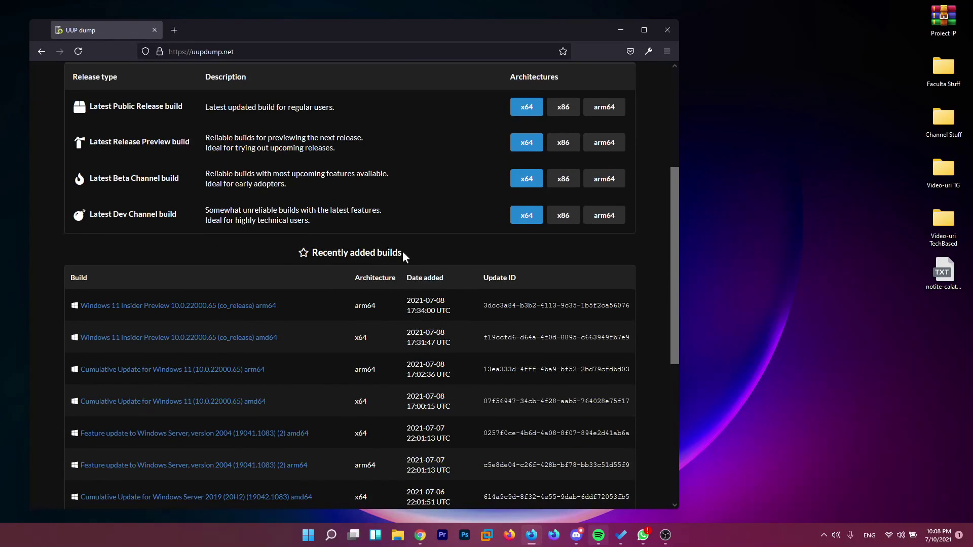
{"action": "left_click_drag", "start_coordinate": [415, 252], "coordinate": [352, 252]}
{"action": "left_click", "coordinate": [326, 290]}
{"action": "left_click_drag", "start_coordinate": [294, 336], "coordinate": [207, 326]}
{"action": "left_click", "coordinate": [206, 325]}
{"action": "left_click", "coordinate": [292, 339]}
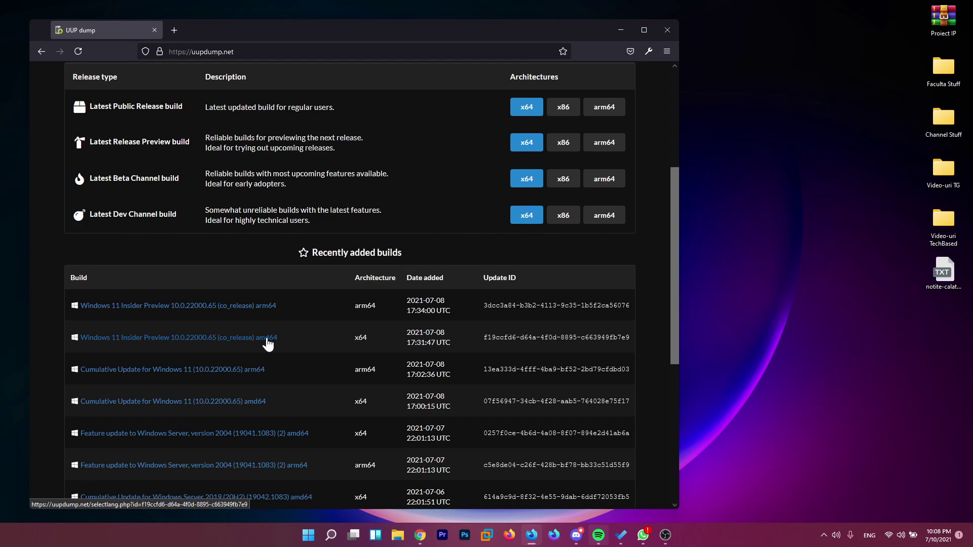
Open the Windows 11 Insider Preview 22000.65 amd64 build and keep English (United States) as the language.
{"action": "left_click", "coordinate": [177, 339]}
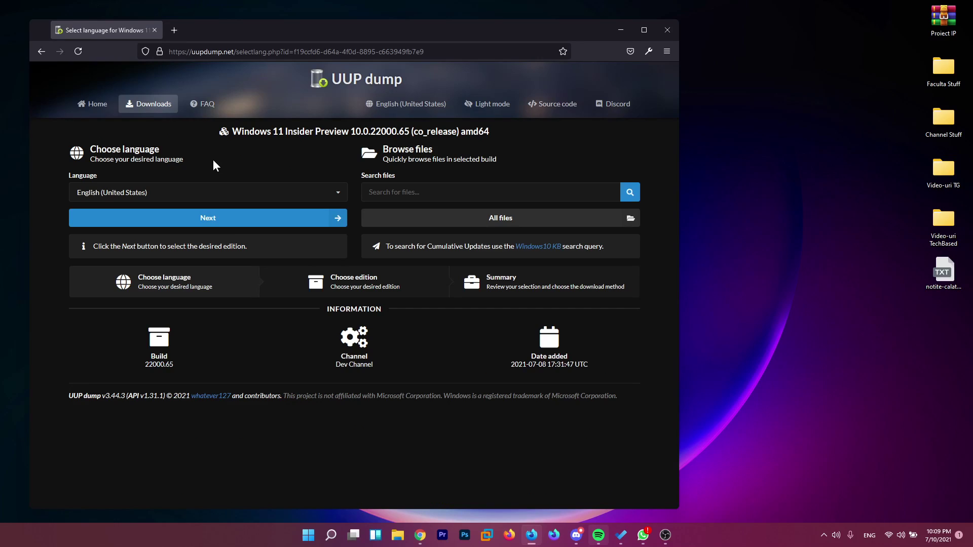
{"action": "left_click_drag", "start_coordinate": [506, 134], "coordinate": [350, 133]}
{"action": "left_click", "coordinate": [228, 151]}
{"action": "left_click", "coordinate": [208, 223]}
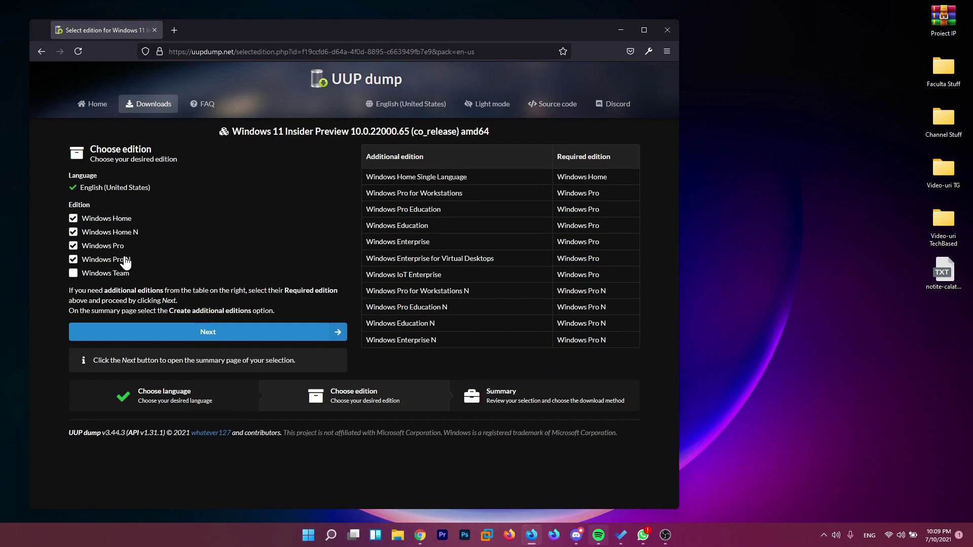
Untick Windows Home, Home N and Pro N so only Windows Pro remains, then continue.
{"action": "left_click", "coordinate": [73, 219]}
{"action": "left_click", "coordinate": [74, 233]}
{"action": "left_click", "coordinate": [71, 260]}
{"action": "left_click", "coordinate": [208, 334]}
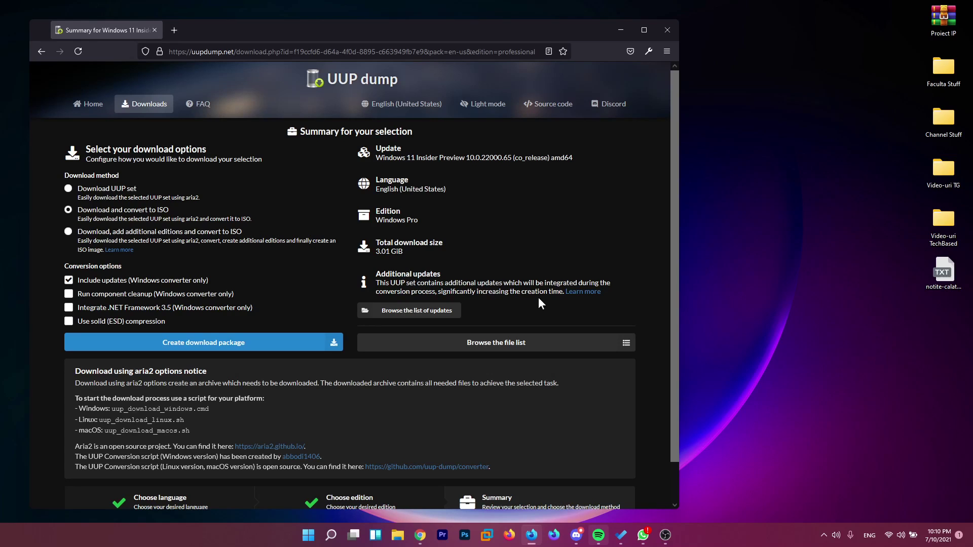
Turn off Include updates and save the download-and-convert-to-ISO package as a convert zip.
{"action": "left_click", "coordinate": [68, 280]}
{"action": "left_click", "coordinate": [210, 346]}
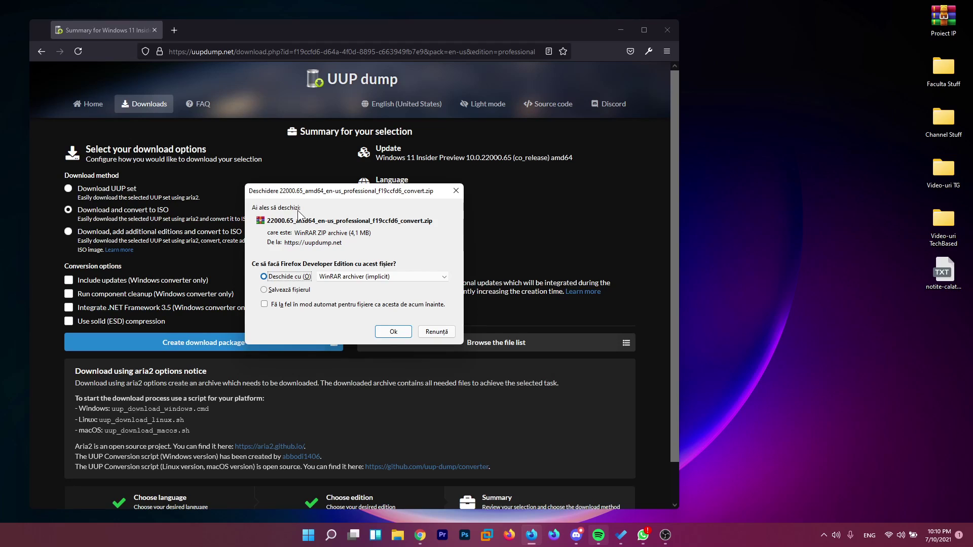
{"action": "left_click", "coordinate": [278, 290]}
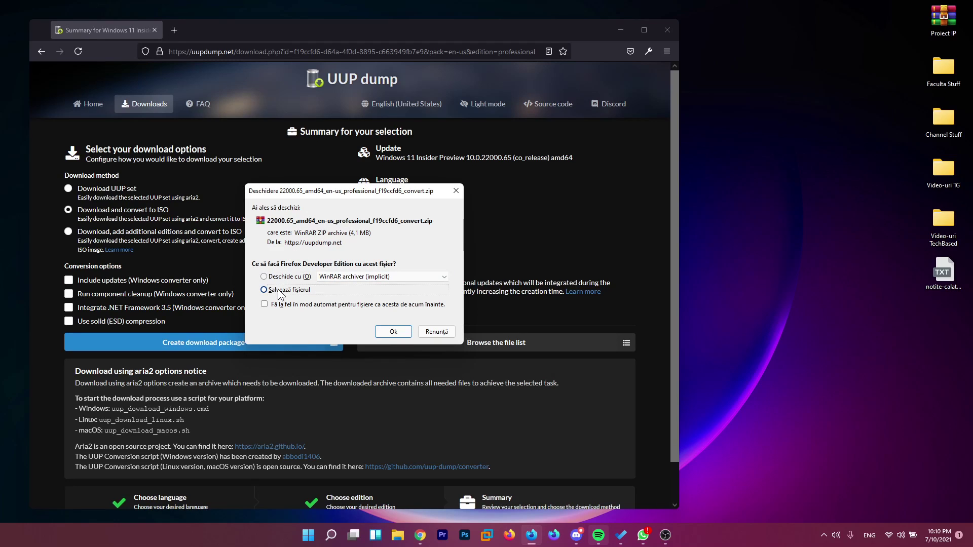
{"action": "left_click", "coordinate": [393, 332]}
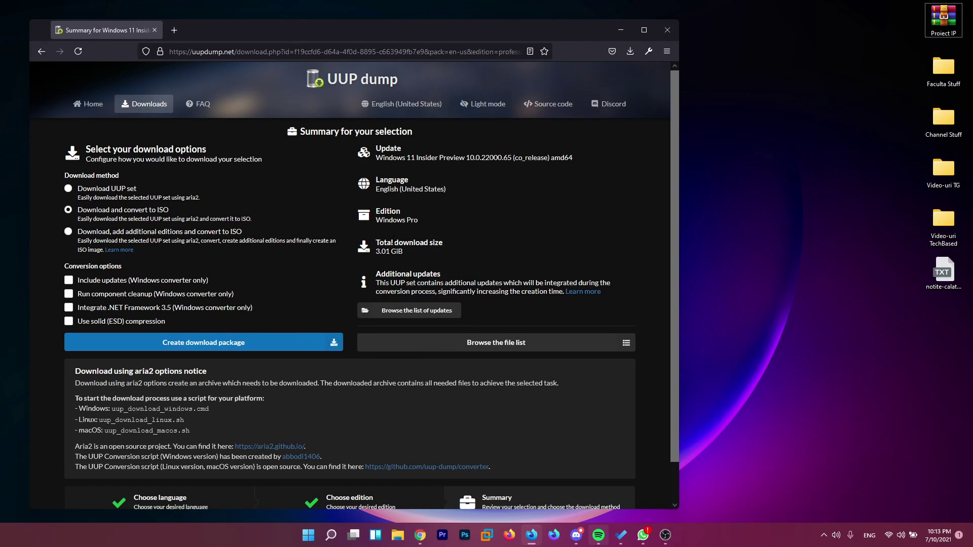
Extract 22000.65_amd64_en-us_professional_f19ccfd6_convert.zip into its own folder with WinRAR on the desktop.
{"action": "left_click", "coordinate": [621, 30]}
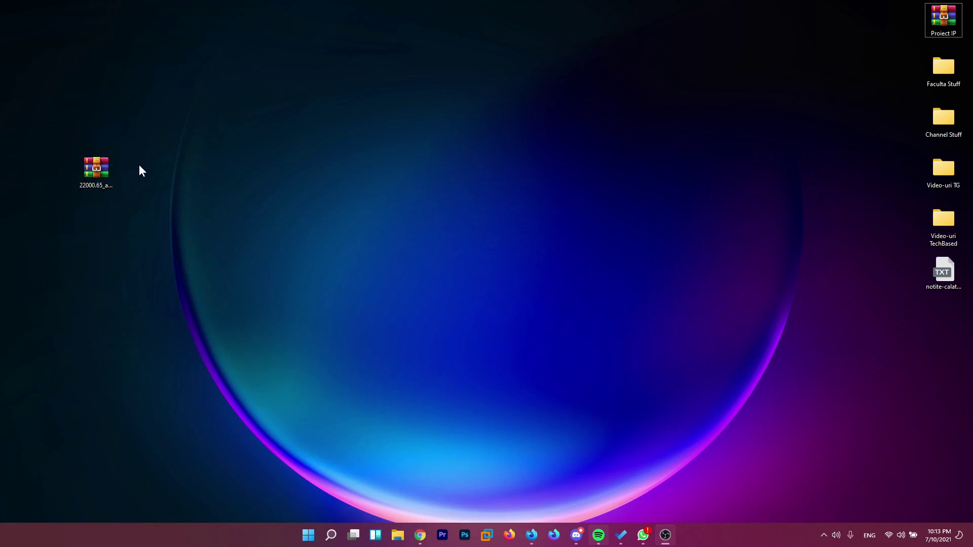
{"action": "left_click_drag", "start_coordinate": [138, 167], "coordinate": [60, 216]}
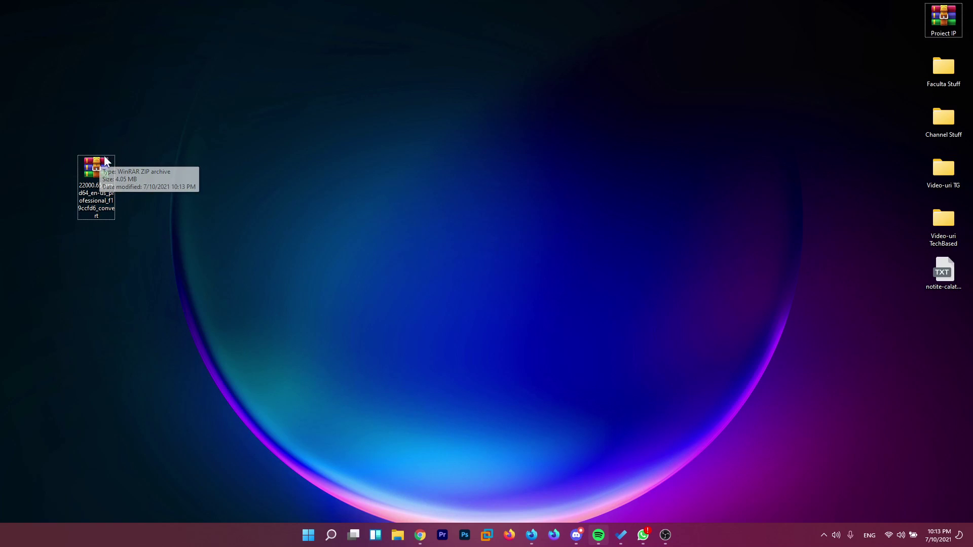
{"action": "right_click", "coordinate": [96, 169]}
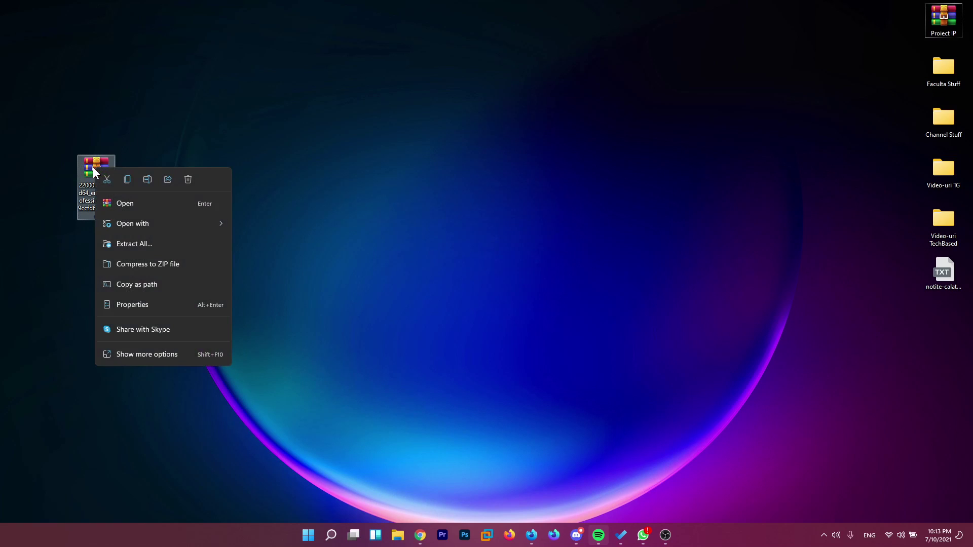
{"action": "left_click", "coordinate": [130, 355]}
{"action": "left_click", "coordinate": [181, 169]}
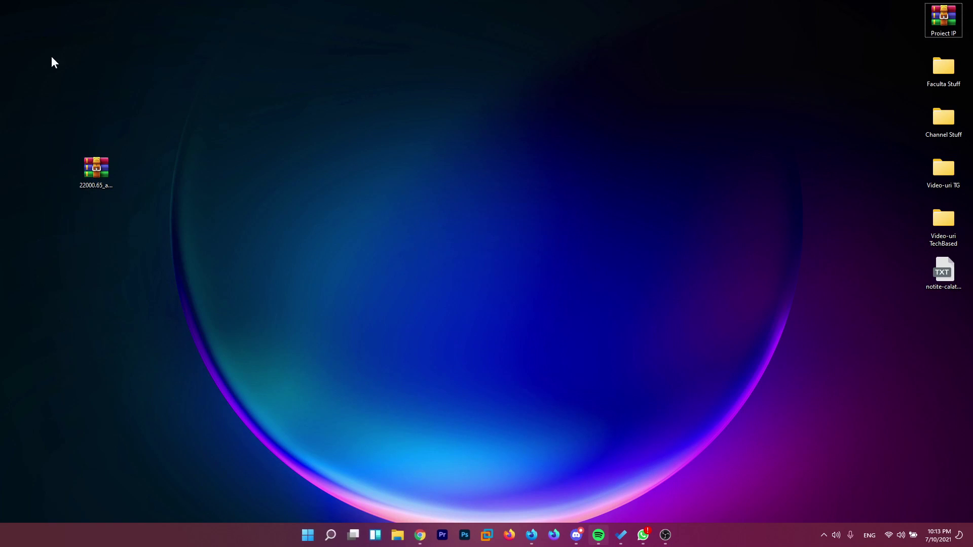
{"action": "left_click_drag", "start_coordinate": [96, 218], "coordinate": [97, 217]}
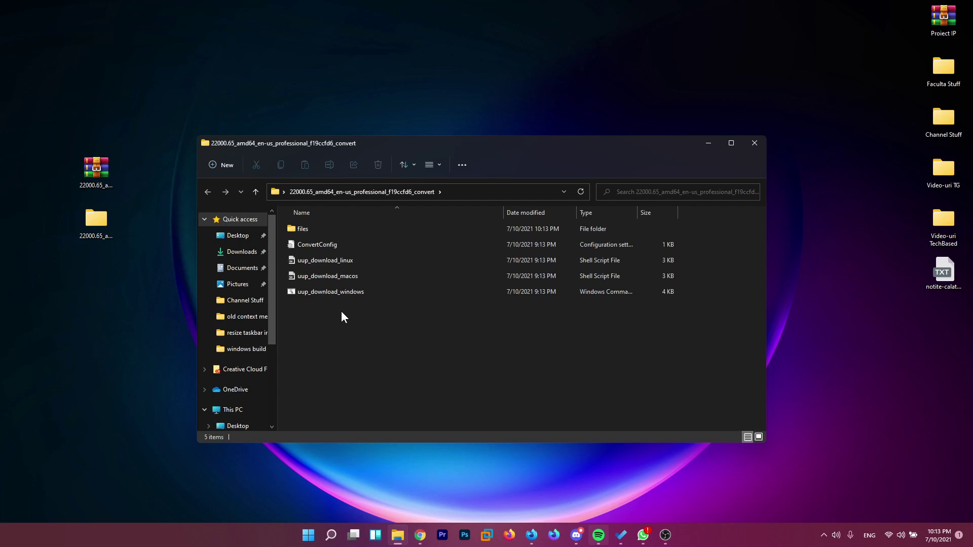
Select the uup_download_windows script in the convert folder and run it.
{"action": "key", "text": "End"}
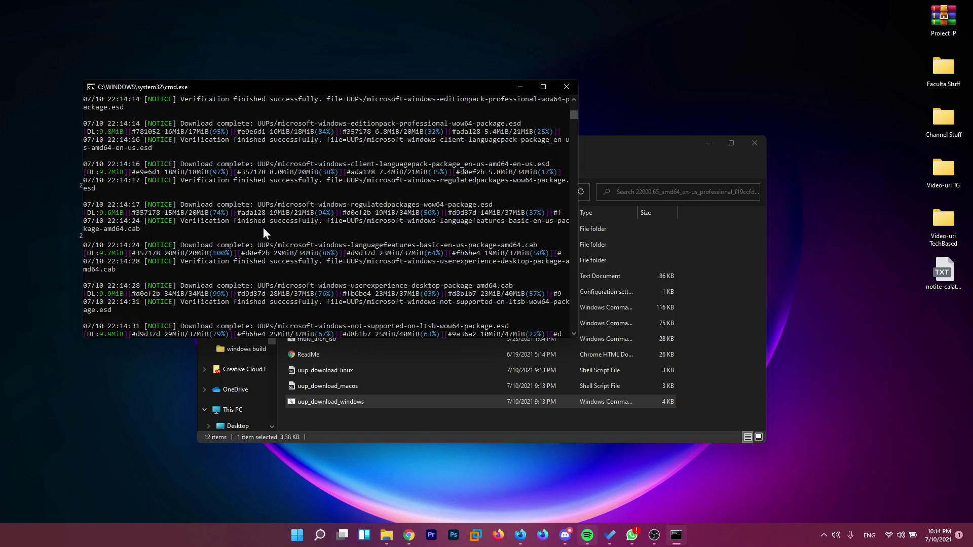
Wait for the UUP -> ISO conversion console to reach Done.
{"action": "left_click", "coordinate": [327, 419]}
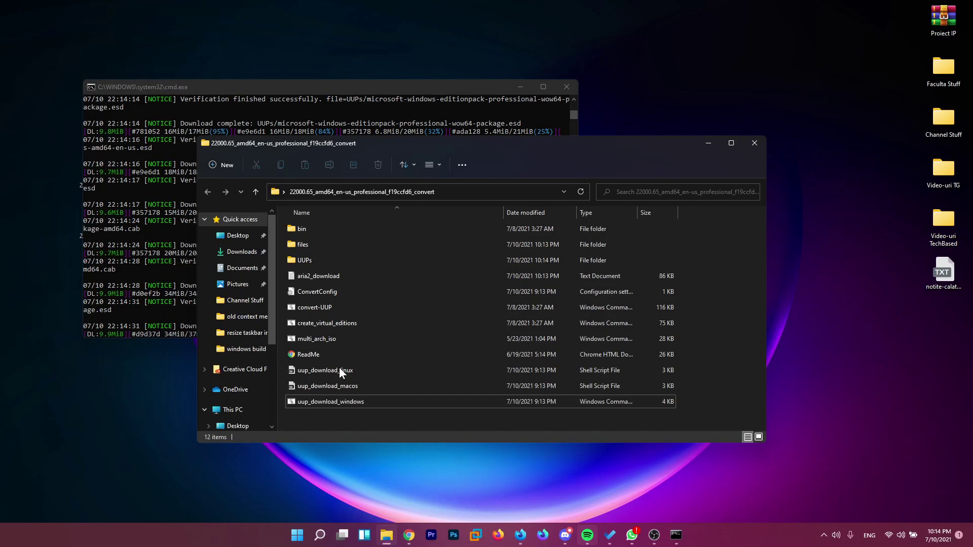
{"action": "left_click_drag", "start_coordinate": [284, 421], "coordinate": [374, 230]}
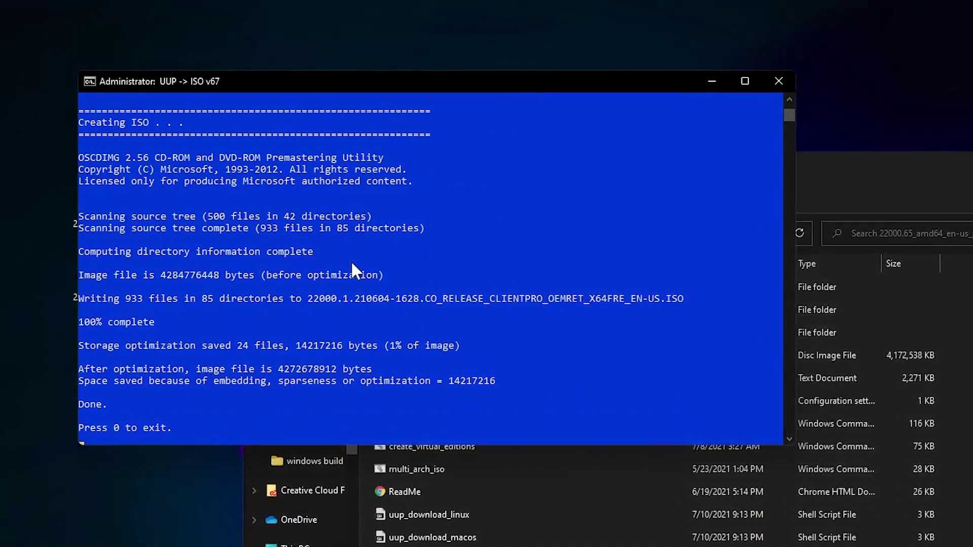
{"action": "left_click", "coordinate": [423, 216]}
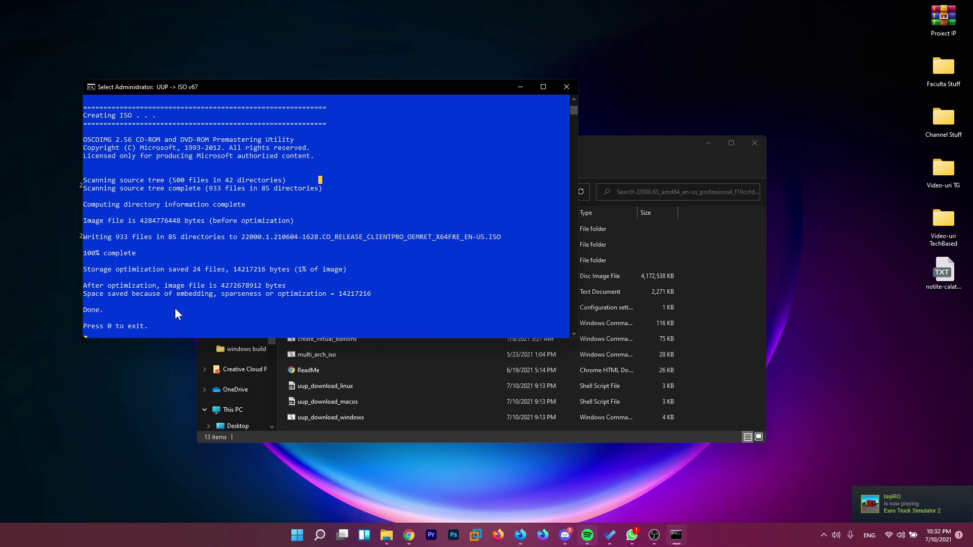
Exit the conversion script and select the new Windows 11 Pro ISO in the convert folder.
{"action": "key", "text": "0"}
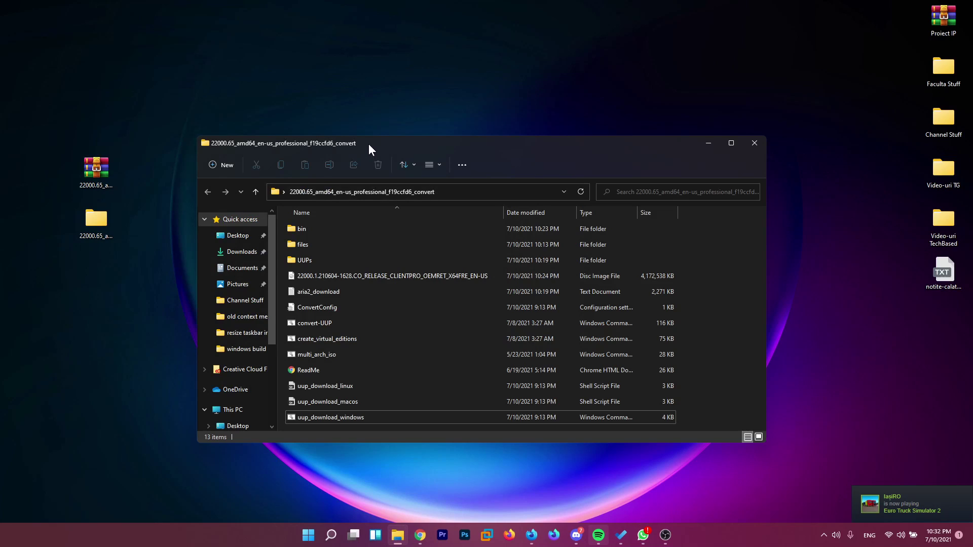
{"action": "left_click_drag", "start_coordinate": [369, 144], "coordinate": [354, 135]}
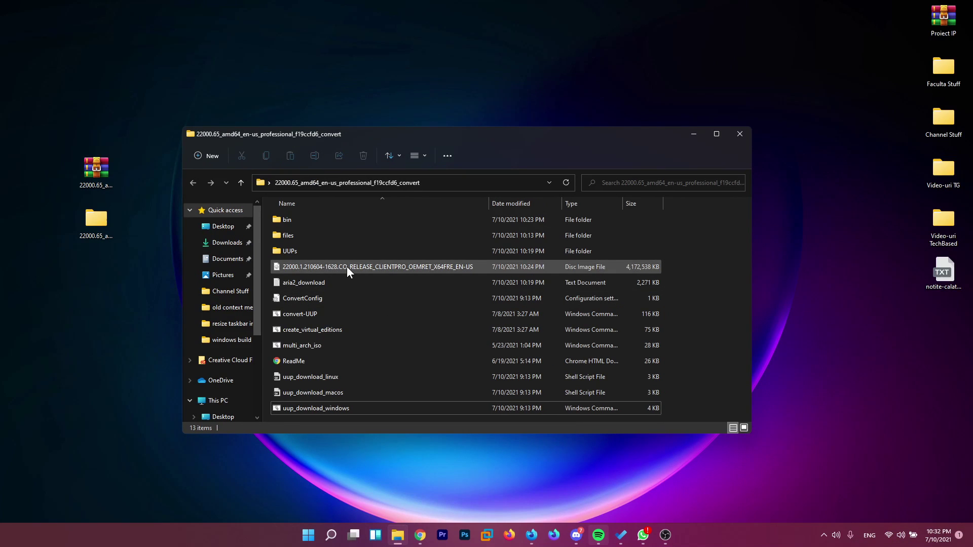
{"action": "left_click", "coordinate": [346, 267]}
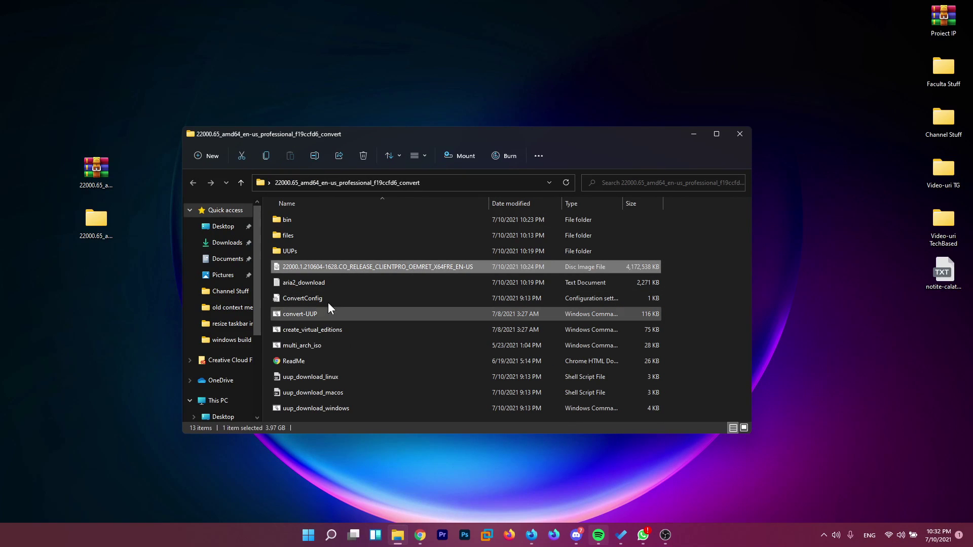
Confirm the ISO is 3.97 GB in its Properties, then close the convert folder window.
{"action": "right_click", "coordinate": [330, 269]}
{"action": "left_click", "coordinate": [388, 420]}
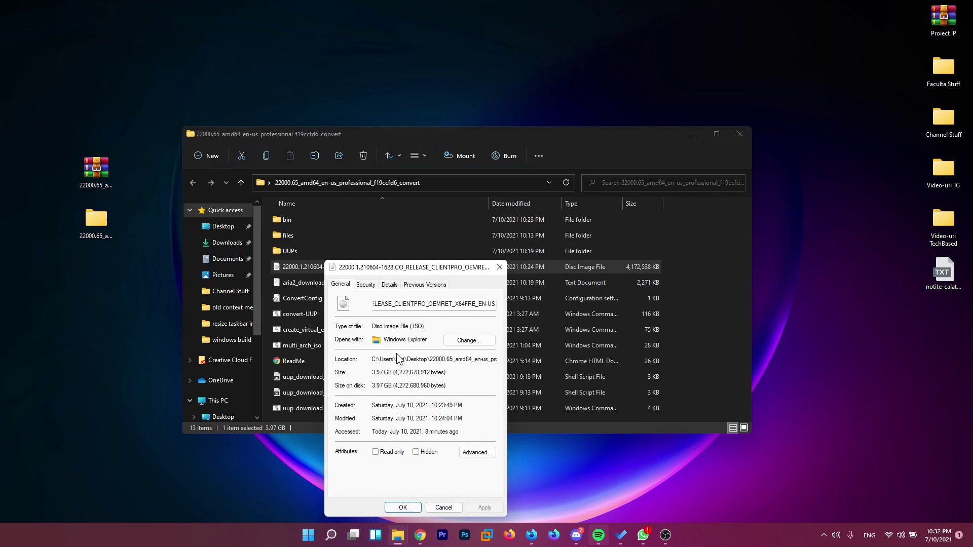
{"action": "left_click_drag", "start_coordinate": [359, 349], "coordinate": [368, 351]}
{"action": "left_click", "coordinate": [367, 351]}
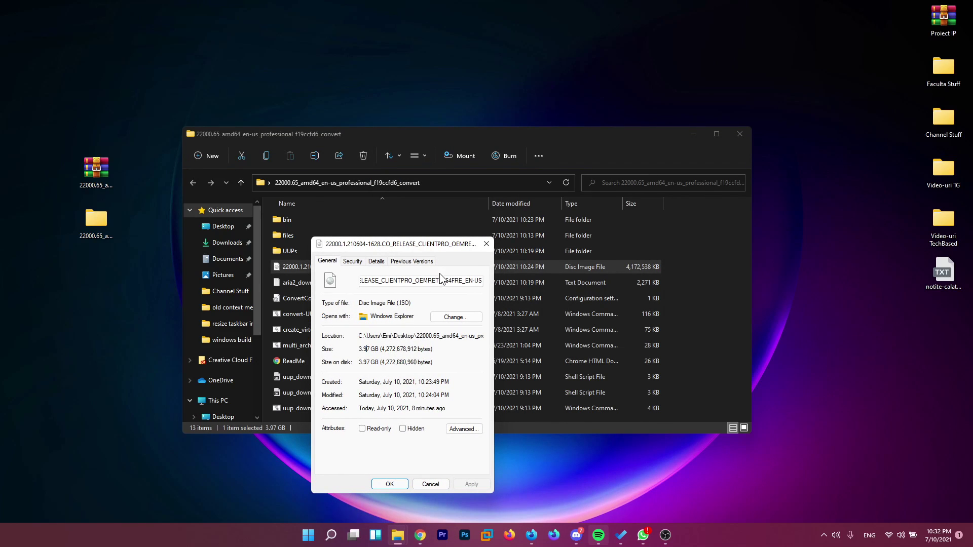
{"action": "left_click", "coordinate": [485, 245]}
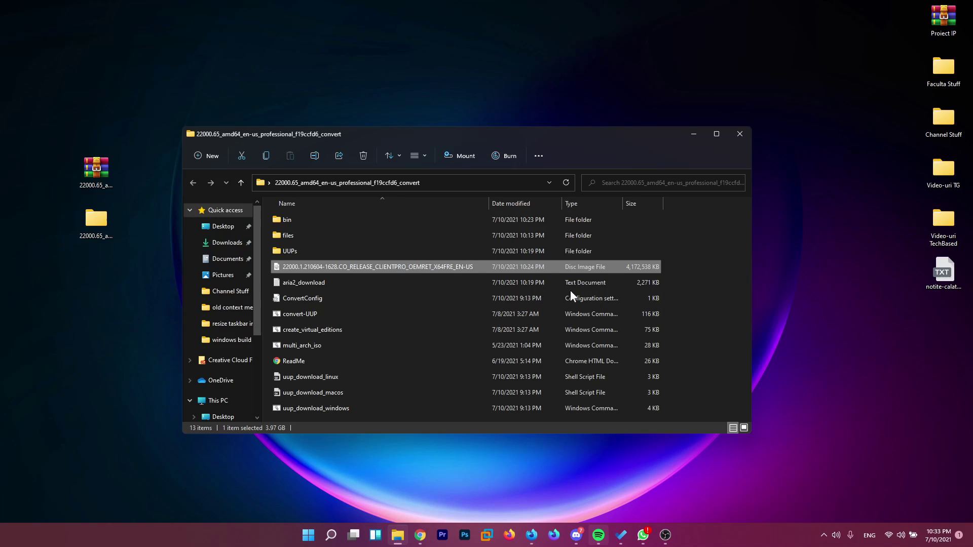
{"action": "left_click", "coordinate": [688, 280]}
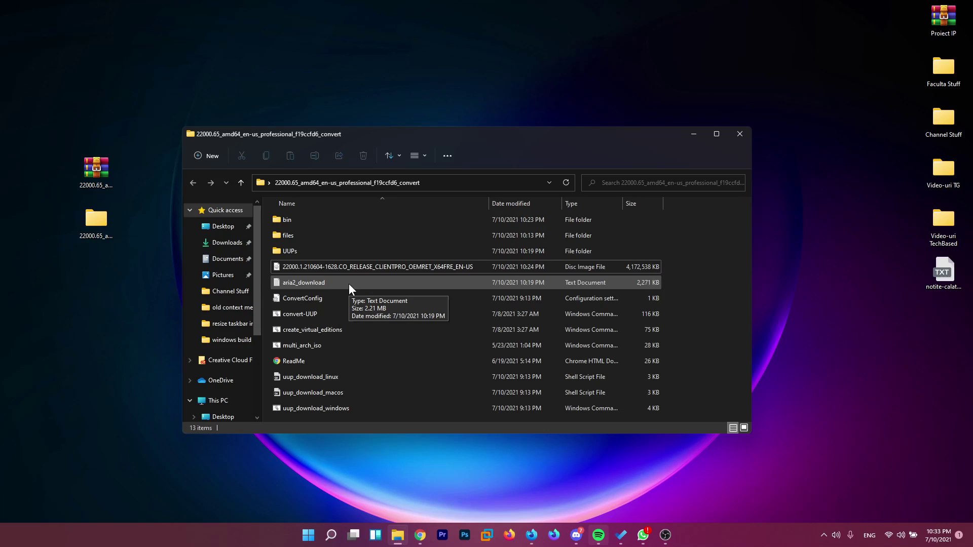
{"action": "key", "text": "alt+F4"}
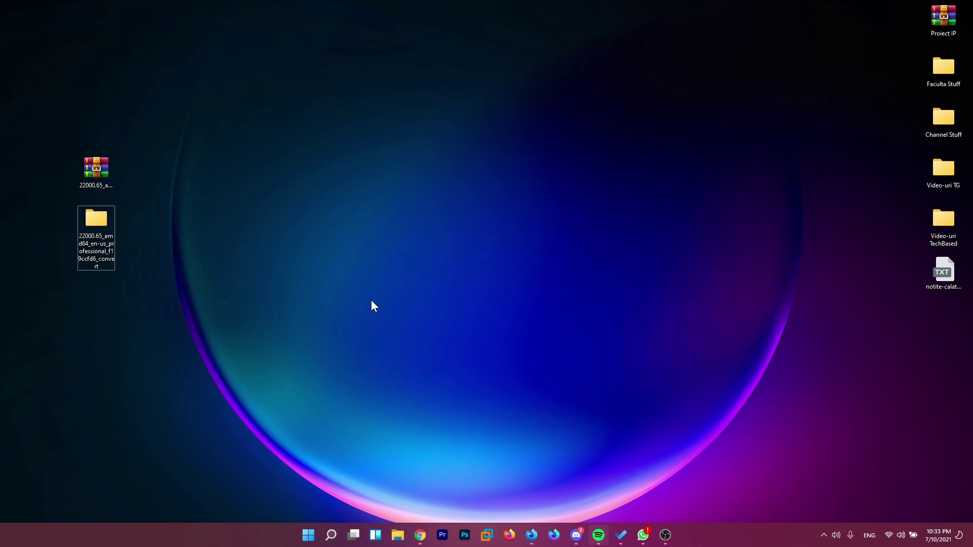